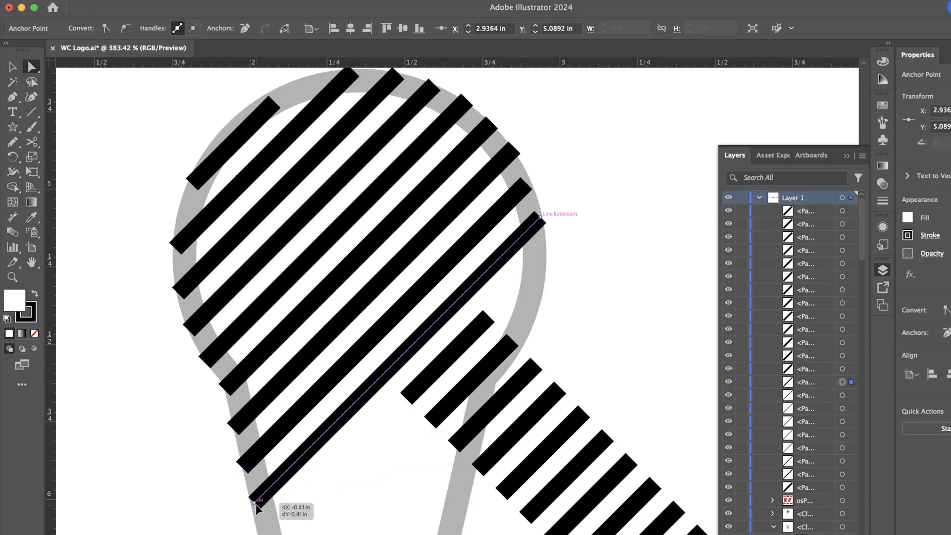
Step: Extend the lower end of the lowest long diagonal stripe to fit the trophy outline
left_click_drag(265, 505, 385, 347)
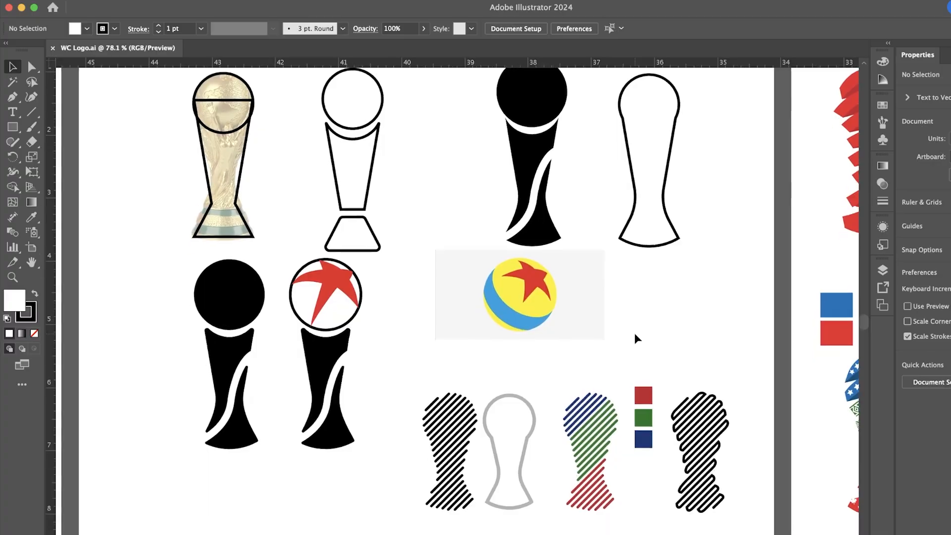
scroll(635, 333, "down", 5)
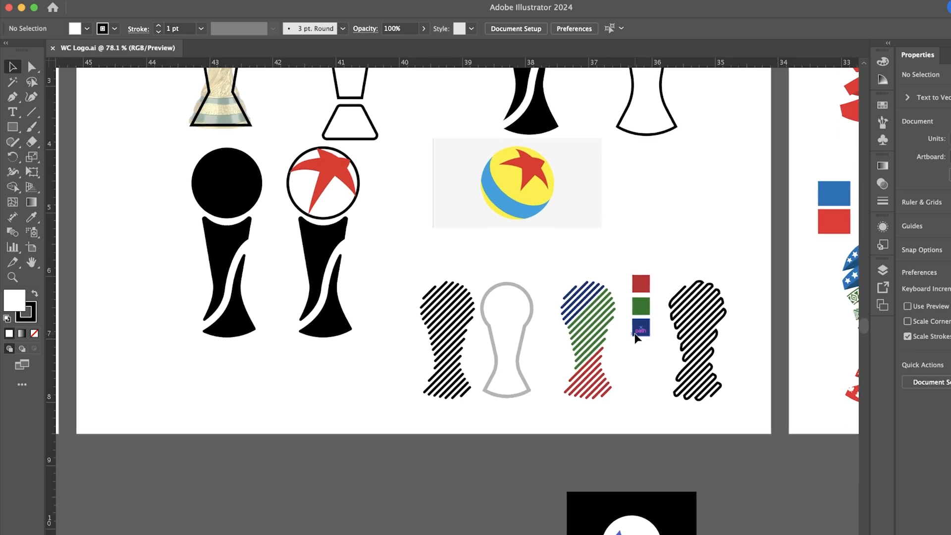
scroll(635, 333, "down", 4)
scroll(635, 333, "up", 5)
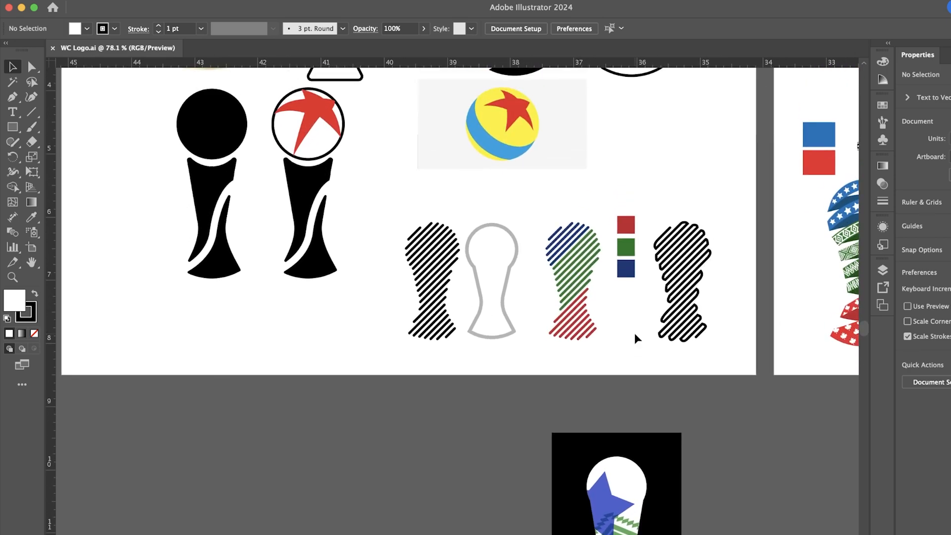
scroll(634, 333, "up", 5)
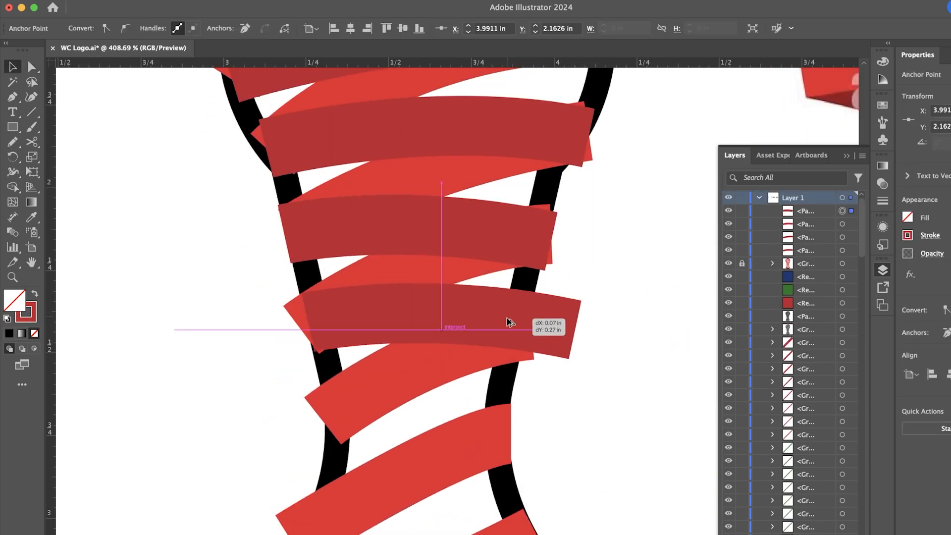
Step: Position the lowest dark red curved band over the red ribbon tracing inside the trophy outline
left_click_drag(509, 323, 506, 335)
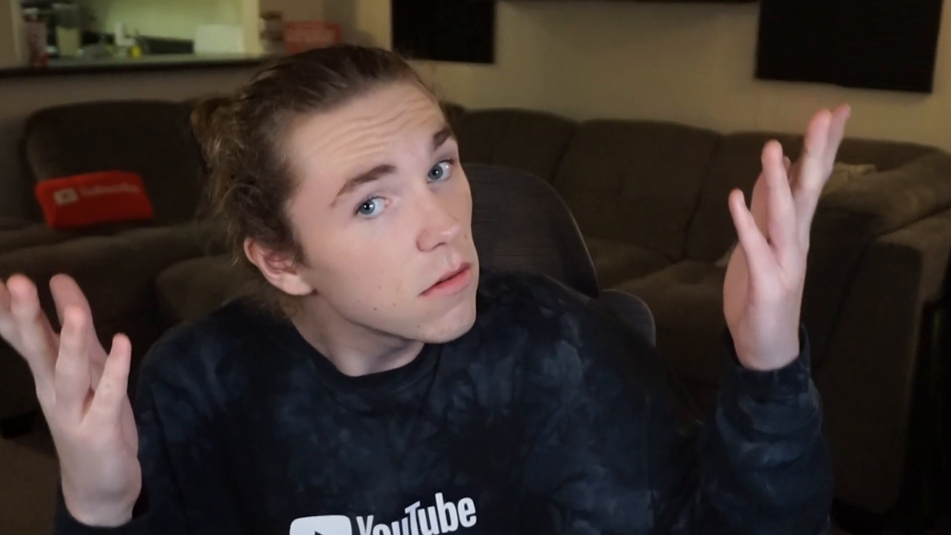
left_click_drag(559, 447, 570, 437)
left_click_drag(217, 216, 210, 222)
left_click_drag(256, 465, 262, 462)
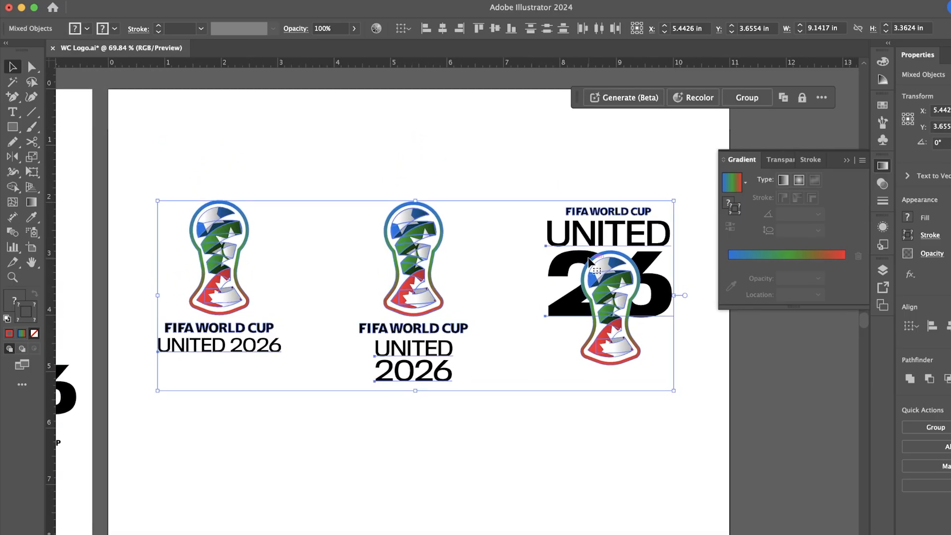
Step: Move the three World Cup logo lockups down together on the artboard and deselect them
left_click_drag(609, 294, 610, 319)
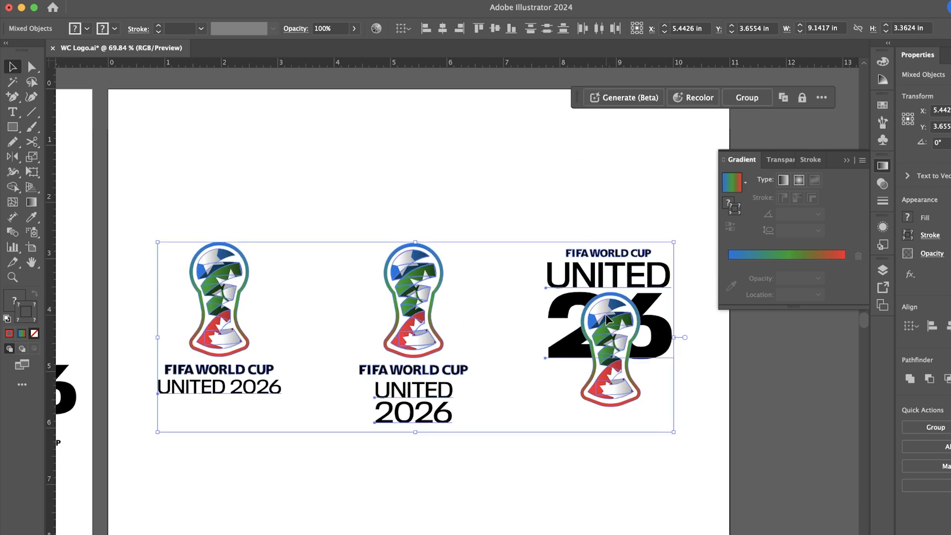
left_click(516, 215)
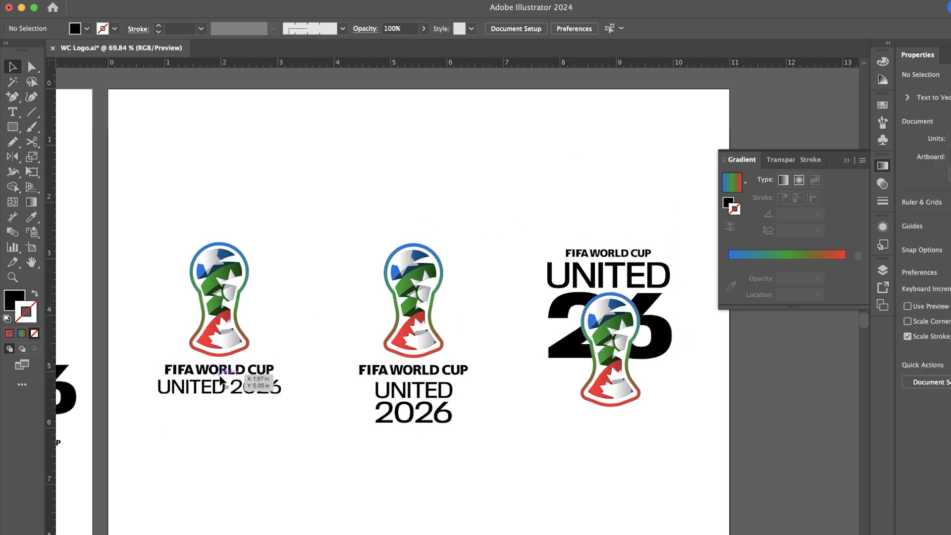
Step: Scale down the FIFA WORLD CUP lettering in the single-line UNITED 2026 lockup so it is narrower than the line beneath it
key("super+equal")
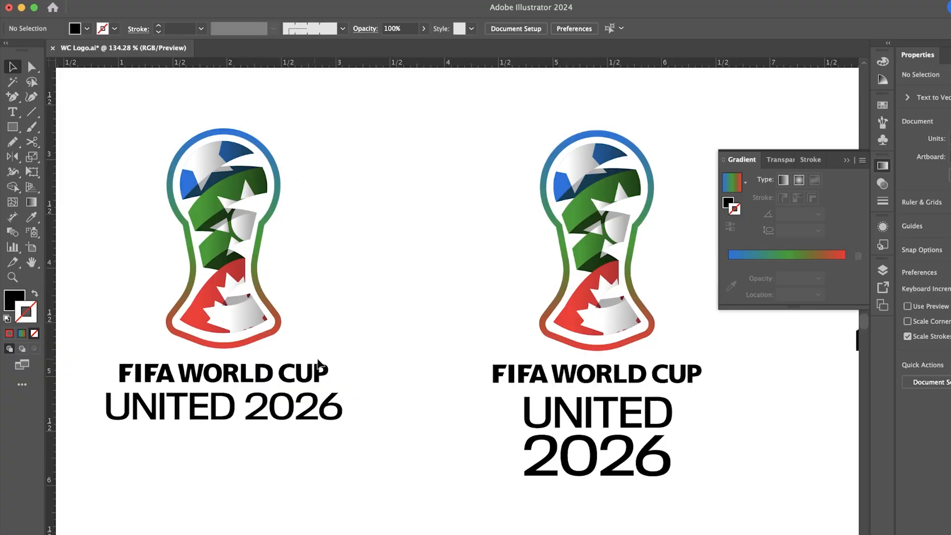
left_click(317, 372)
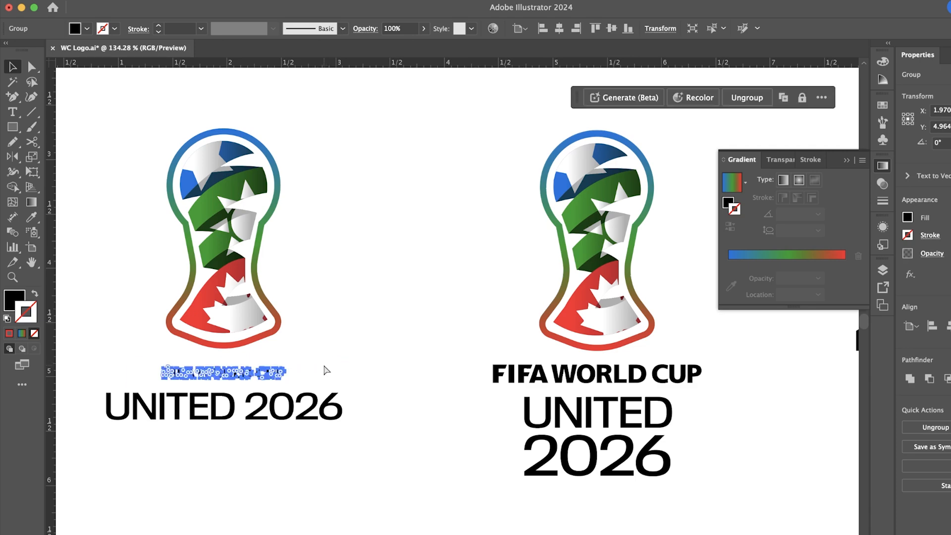
key("super+equal")
key("super+equal")
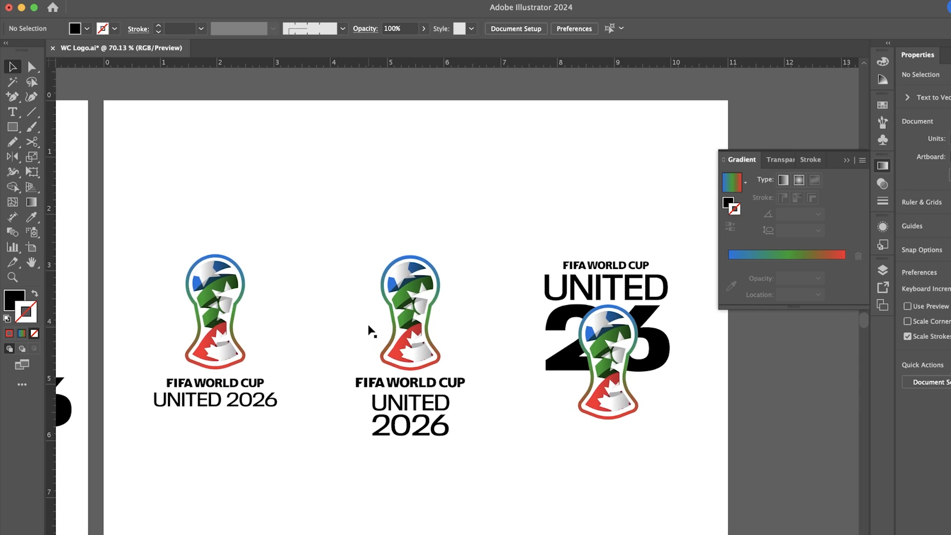
scroll(394, 298, "left", 1)
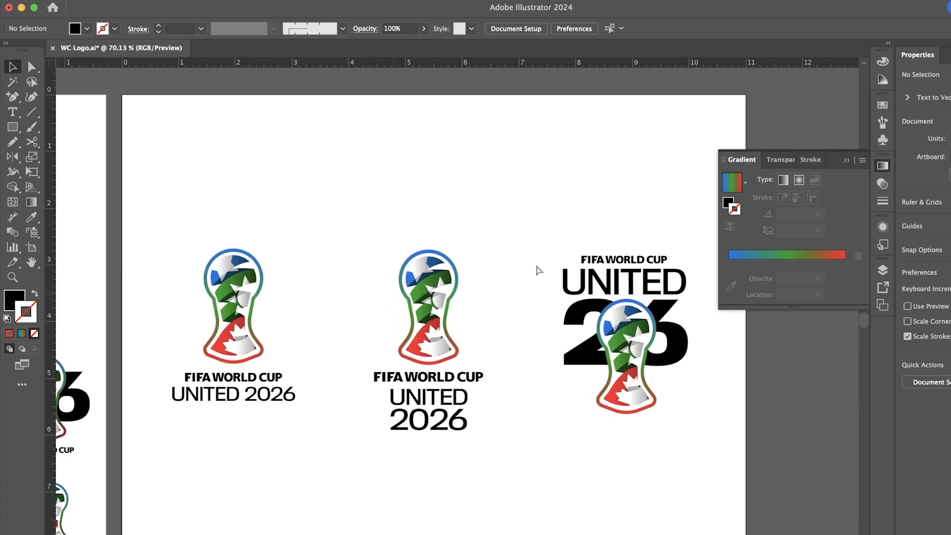
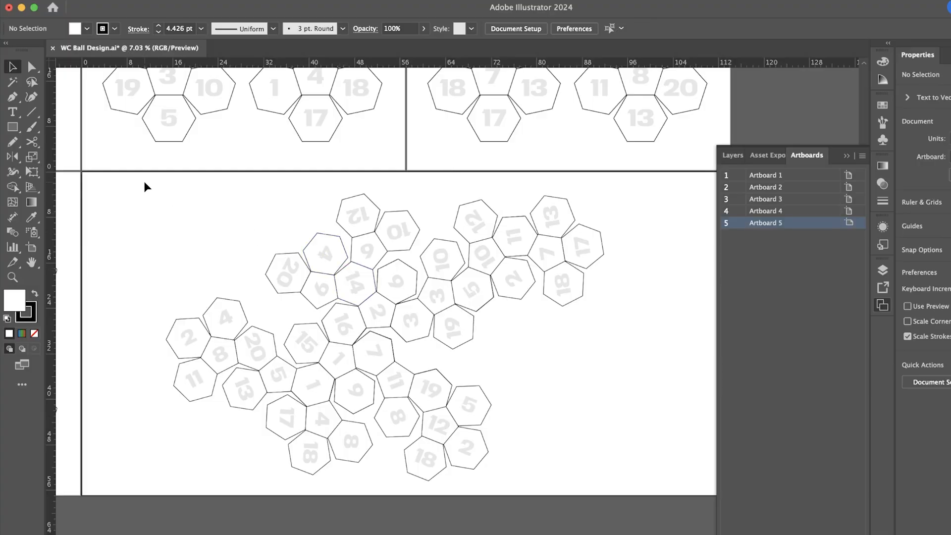
Step: Rotate the selected hexagon and its arcs to line up with the hexagon numbered 1 in the ball layout
left_click_drag(654, 486, 656, 493)
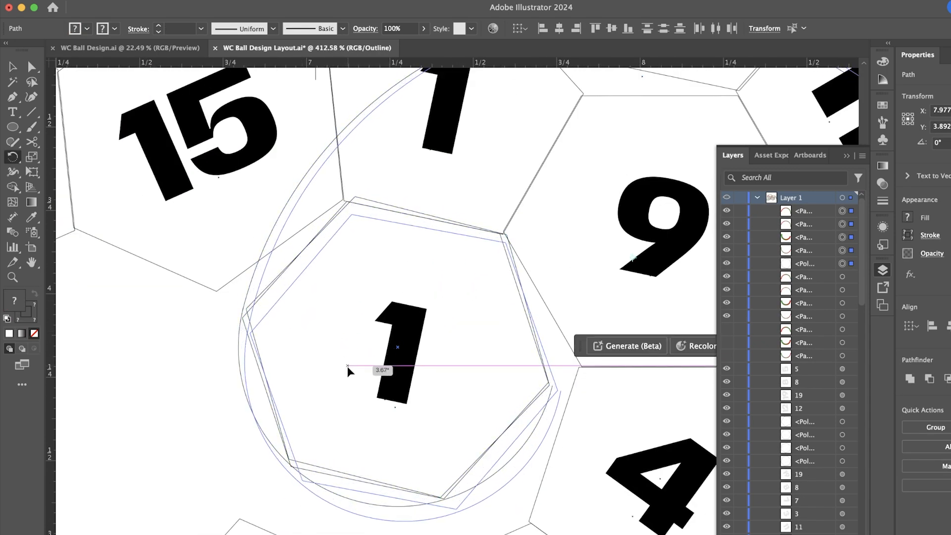
left_click_drag(349, 372, 345, 363)
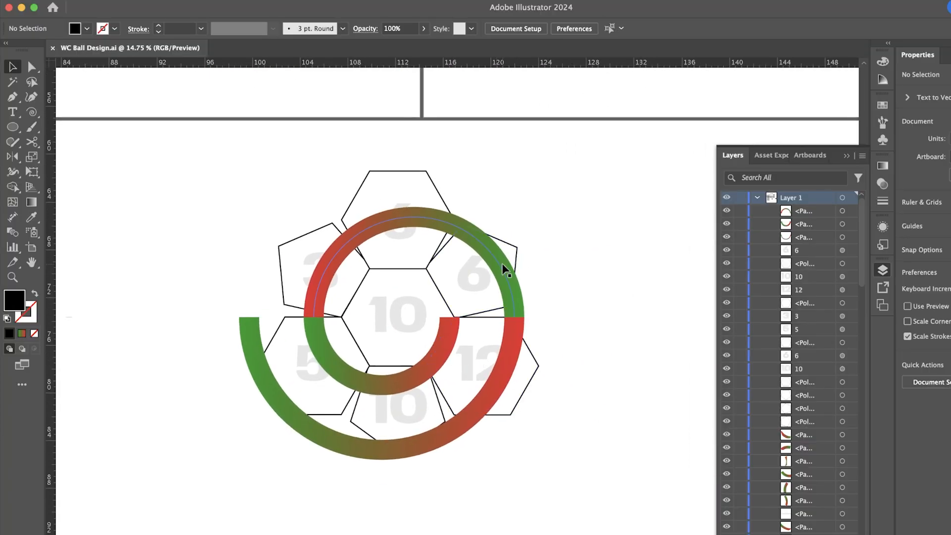
left_click(504, 267)
scroll(504, 266, "up", 3)
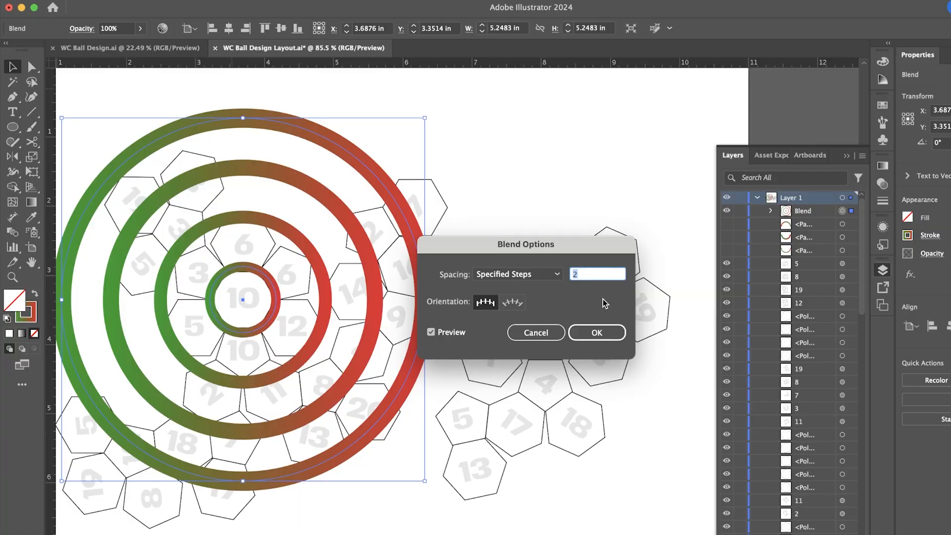
Step: Blend the concentric red-green gradient rings using 2 specified steps
left_click(601, 333)
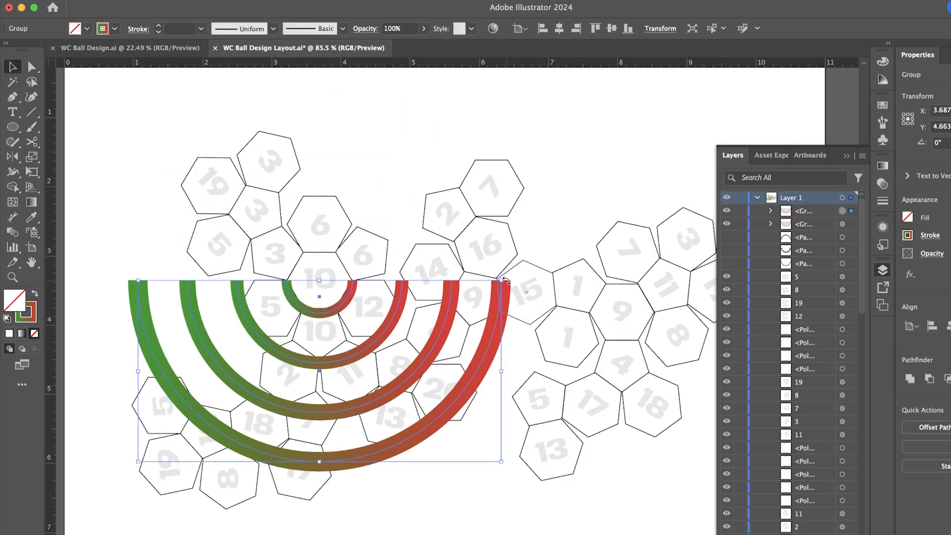
Step: Turn the selected group of lower half-rings upside down, move it to the upper half and offset it sideways
left_click_drag(506, 282, 133, 460)
left_click_drag(371, 283, 369, 102)
left_click_drag(342, 149, 390, 148)
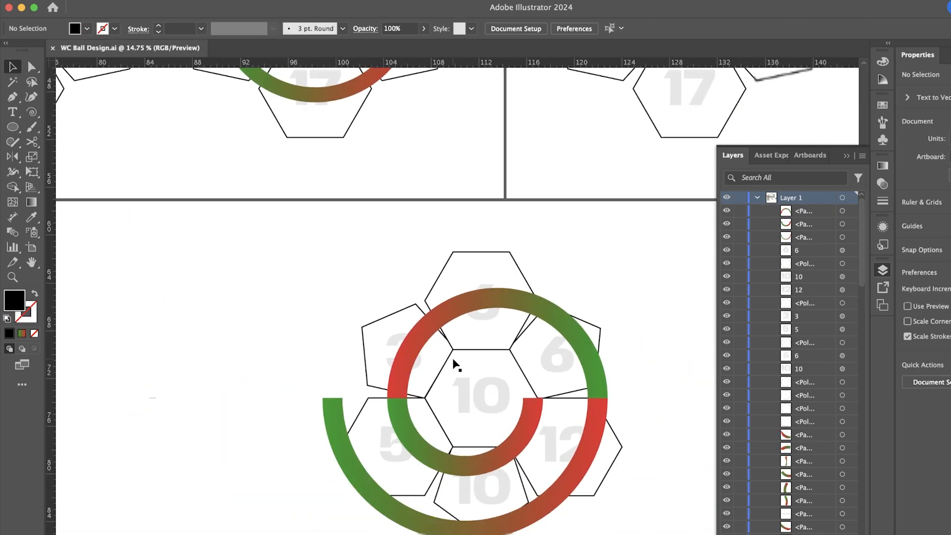
Step: Select the large lower gradient arc together with the upper arc of the spiral around the hexagon numbered 10
scroll(453, 362, "down", 3)
scroll(453, 363, "right", 3)
left_click(503, 268)
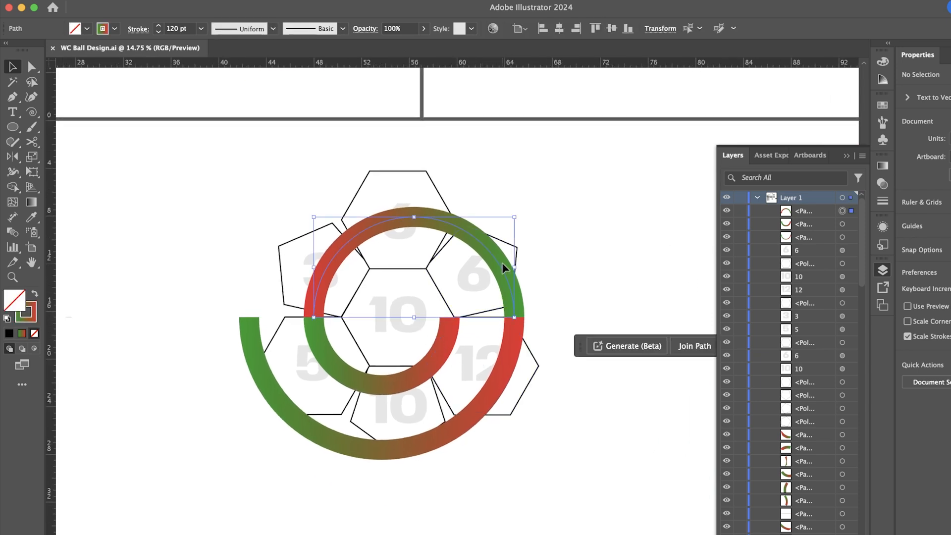
scroll(502, 267, "up", 2)
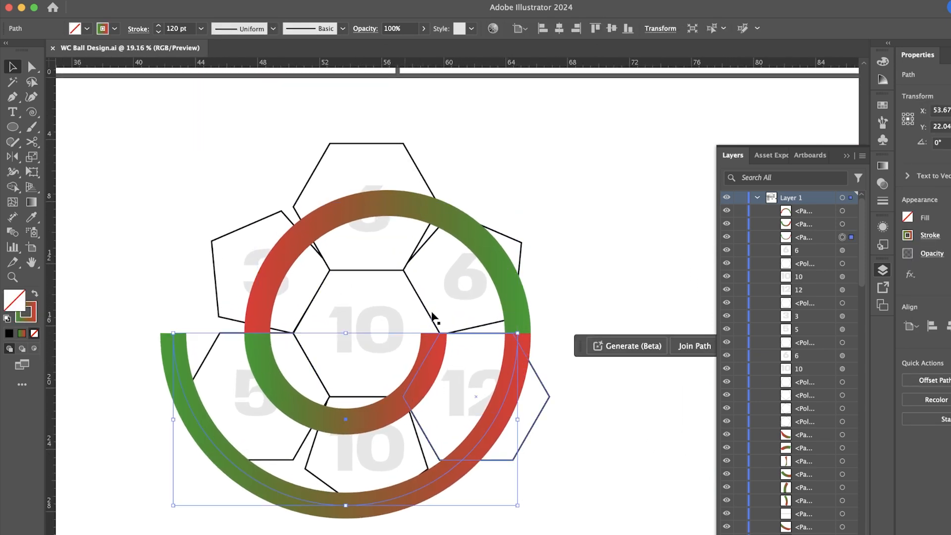
left_click(467, 231, "shift")
scroll(467, 231, "down", 3)
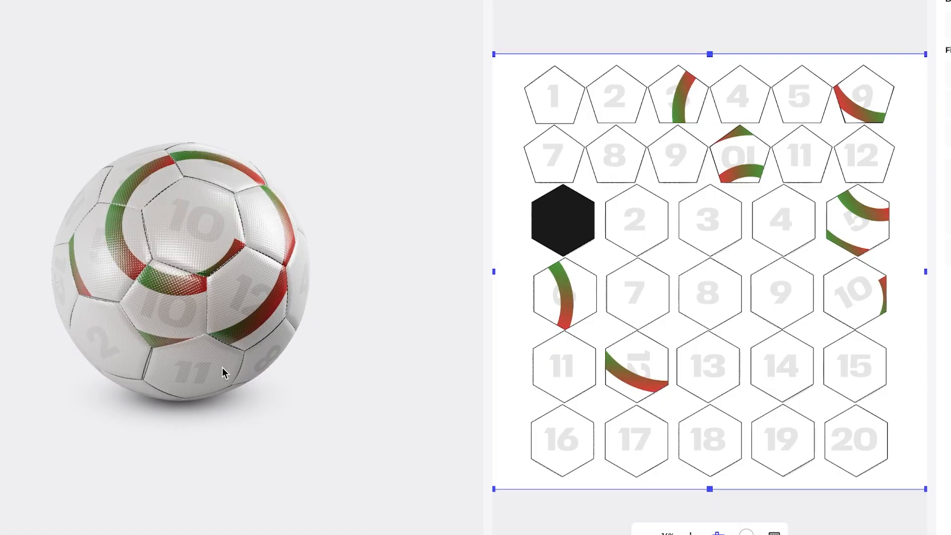
Step: Rotate the 3D soccer ball mockup to examine how the red-green stripes line up across neighbouring panels
left_click_drag(175, 355, 233, 277)
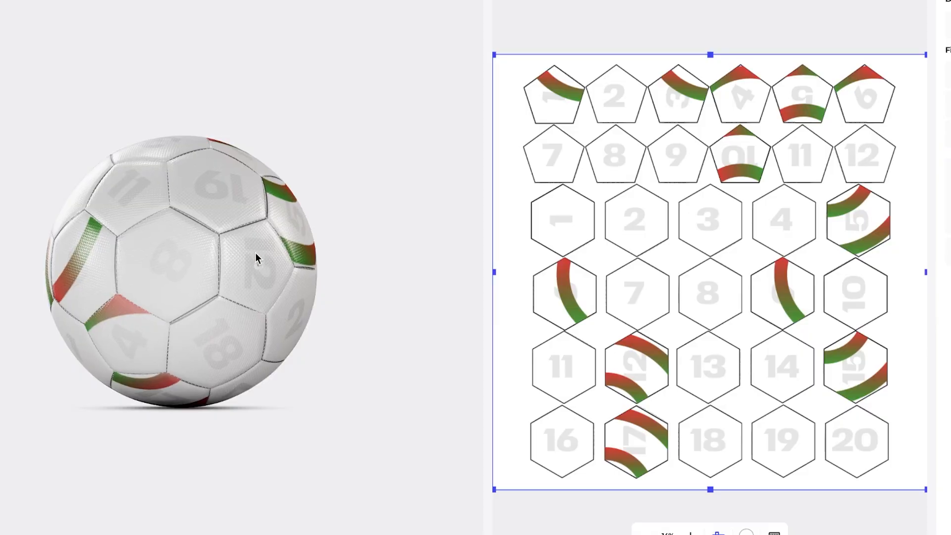
left_click_drag(255, 253, 326, 253)
left_click_drag(223, 307, 305, 307)
left_click_drag(163, 318, 181, 288)
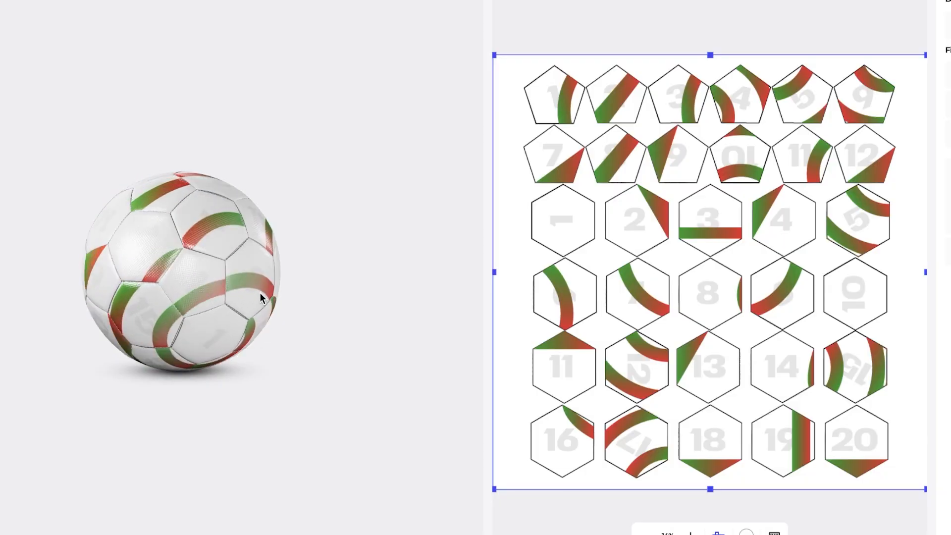
left_click_drag(260, 293, 244, 227)
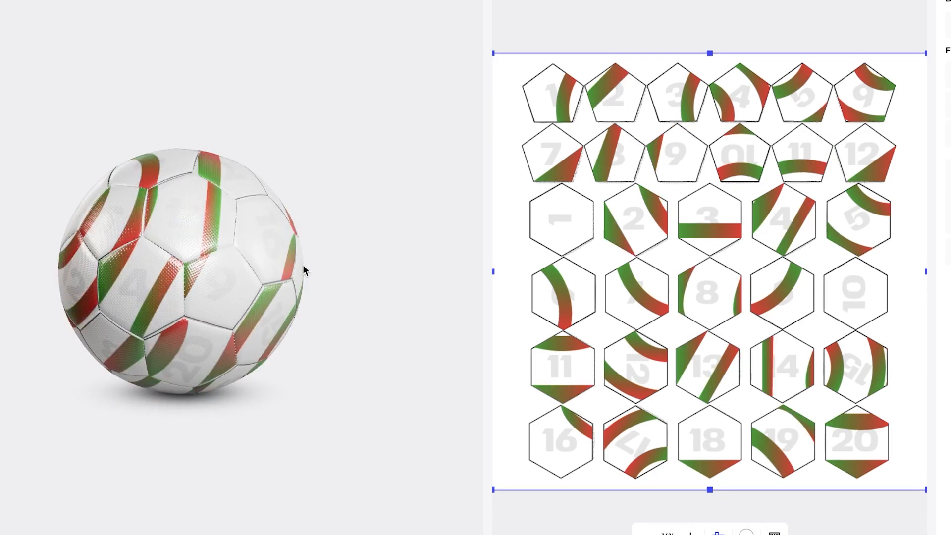
left_click_drag(302, 265, 160, 273)
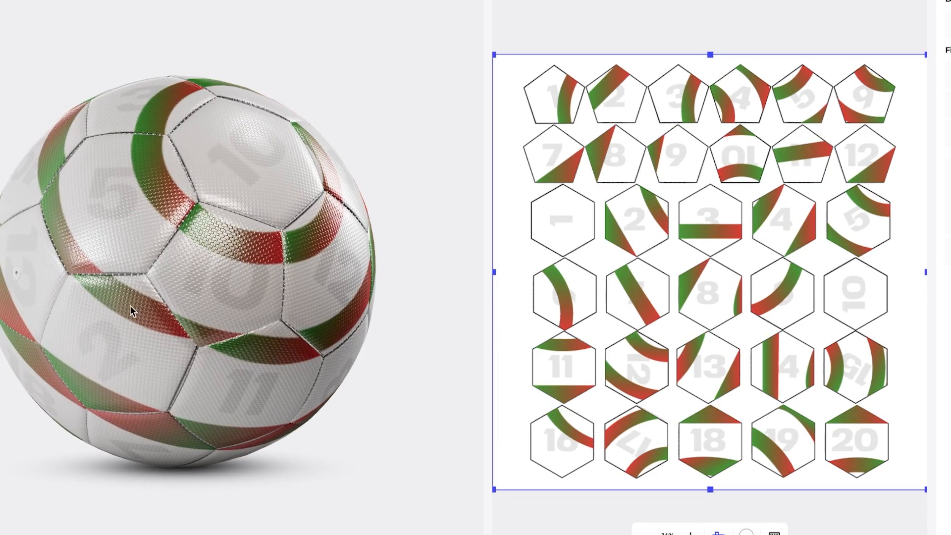
left_click_drag(129, 305, 141, 340)
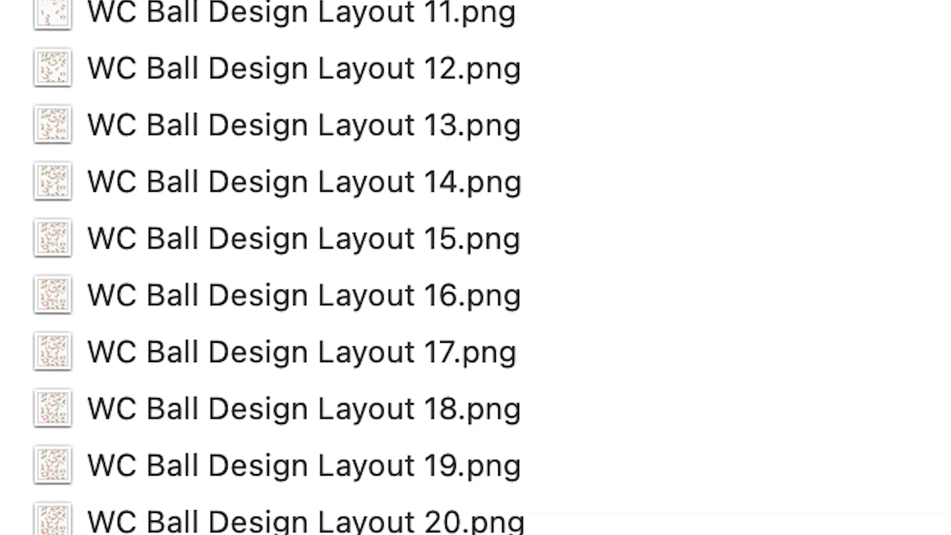
Step: Browse the list of exported WC Ball Design Layout PNG files
scroll(277, 267, "down", 10)
scroll(277, 267, "down", 15)
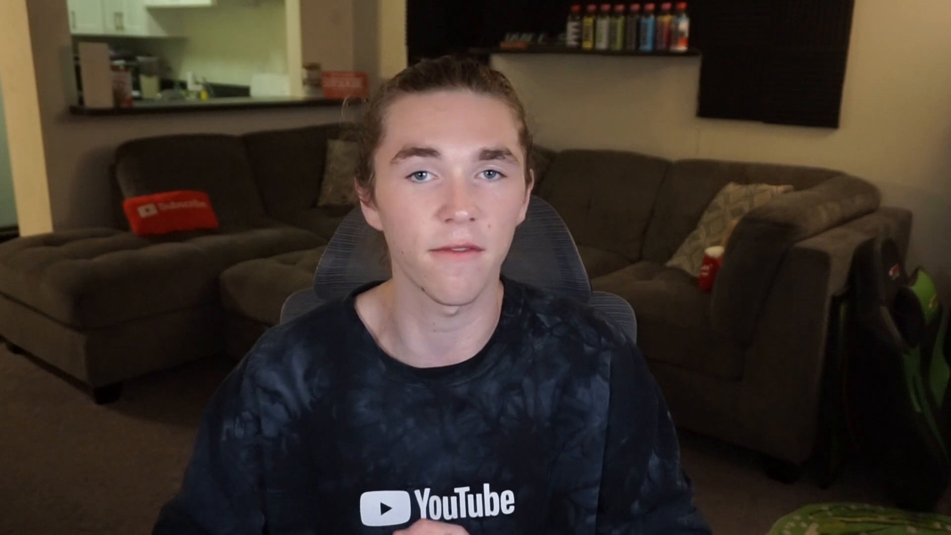